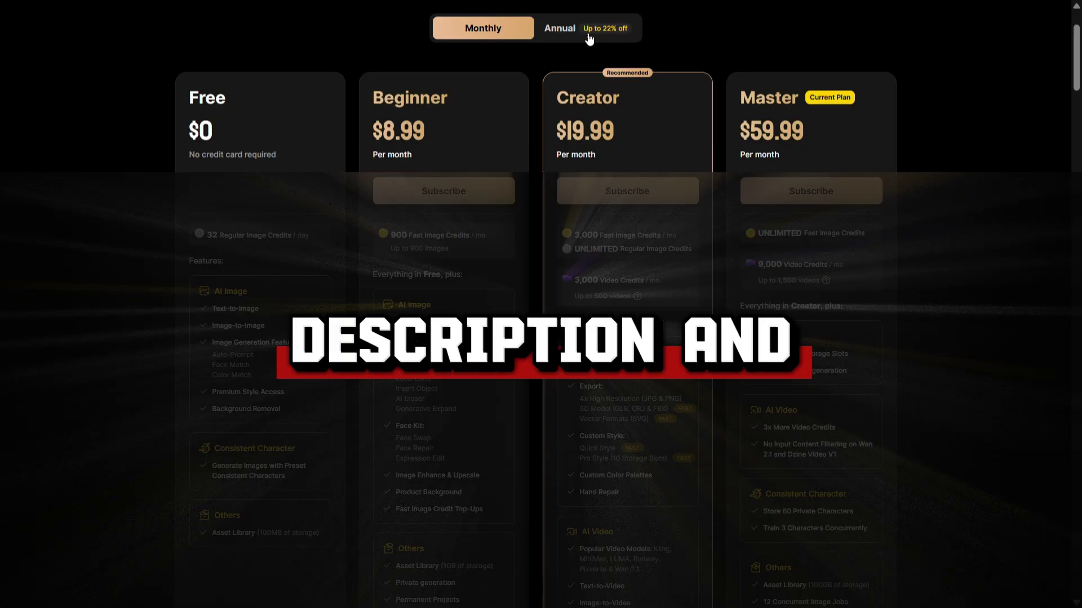
Show annual prices, then browse back eleven results to the red-and-blue-suited cyclist
click(589, 35)
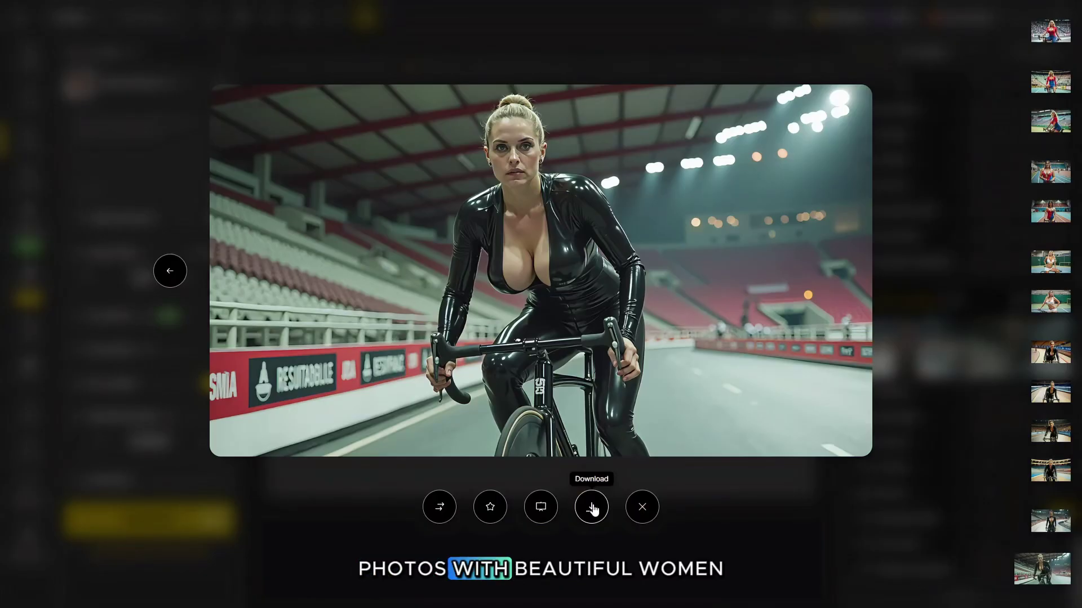
key(Left)
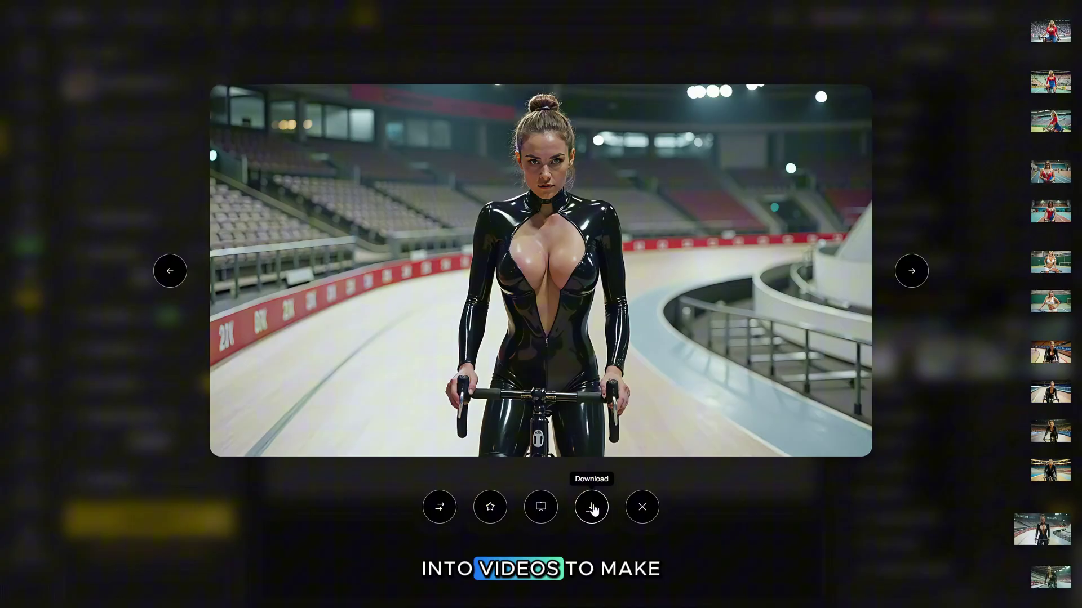
key(Left)
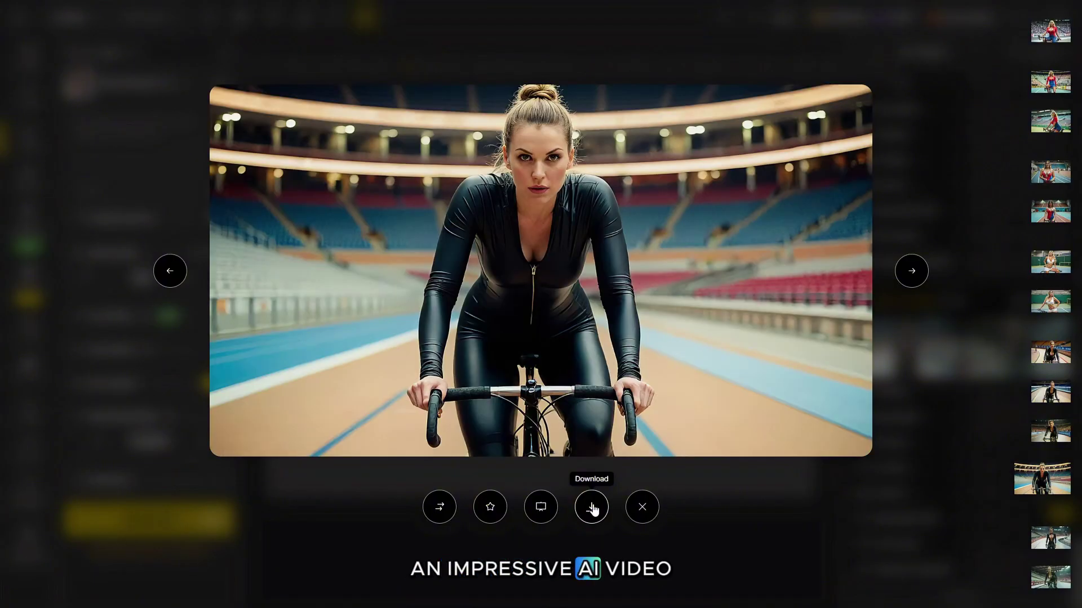
key(Left)
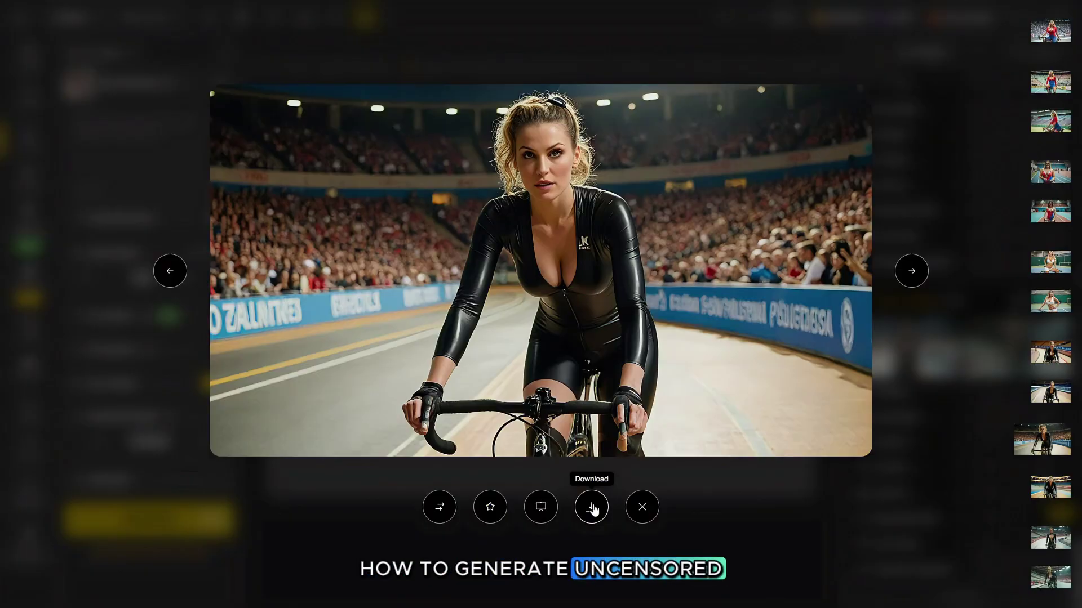
key(Left)
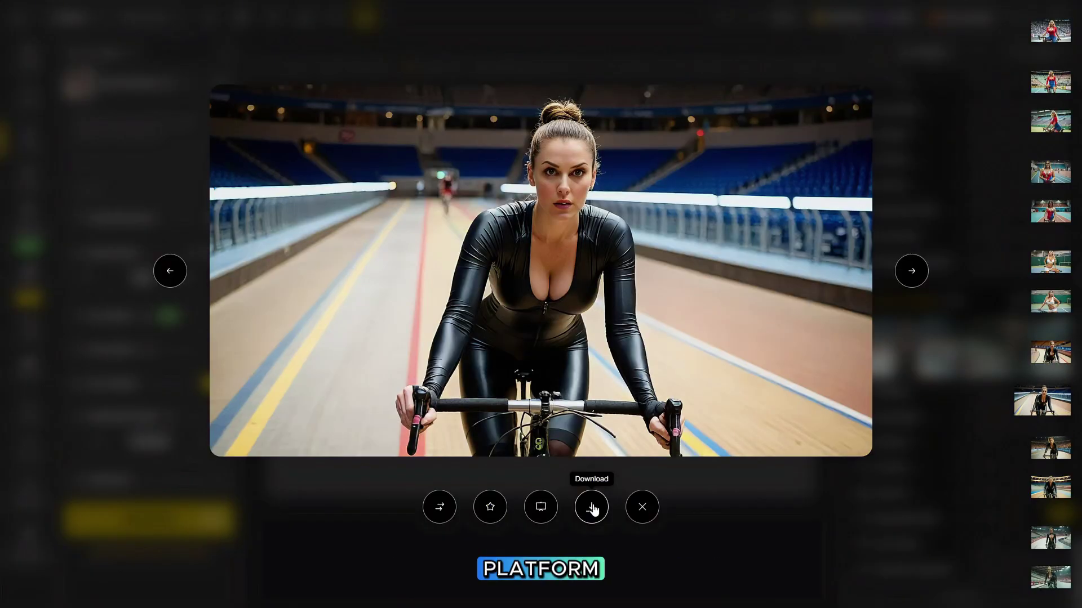
key(Left)
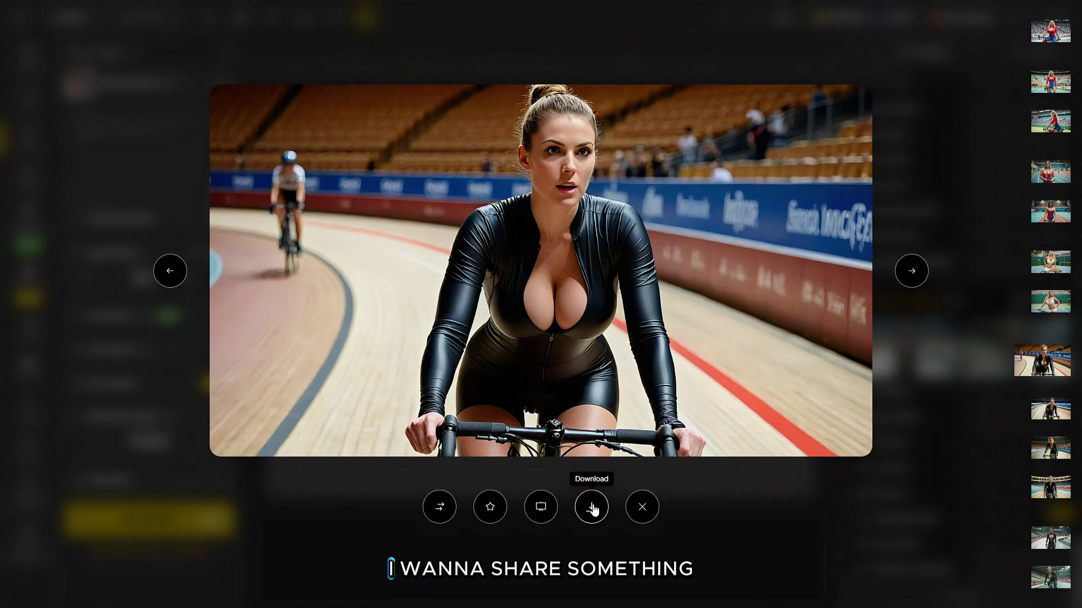
key(Left)
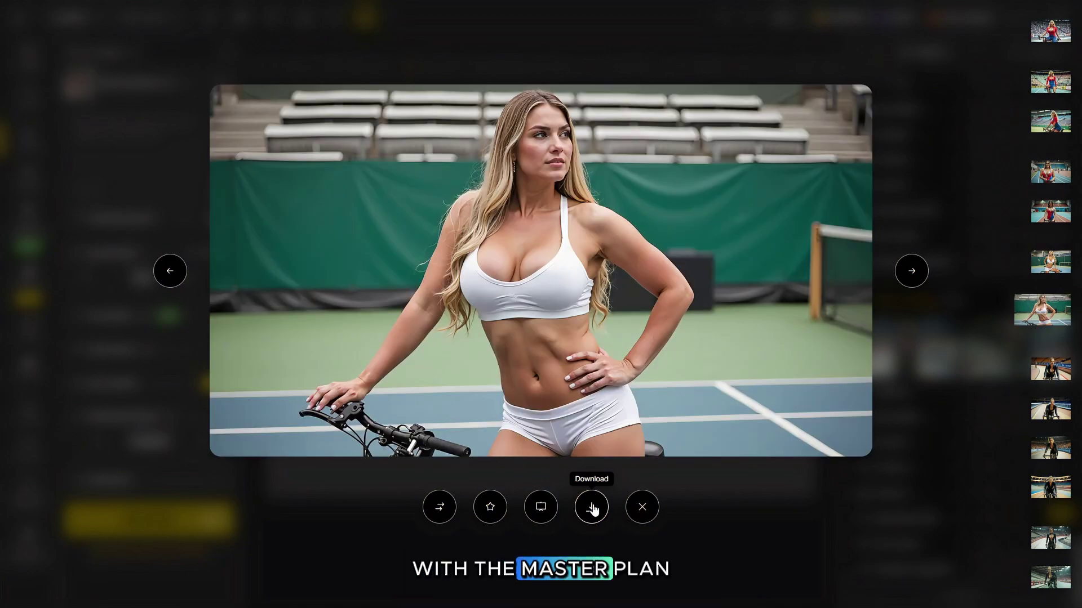
key(Left)
key(Left)
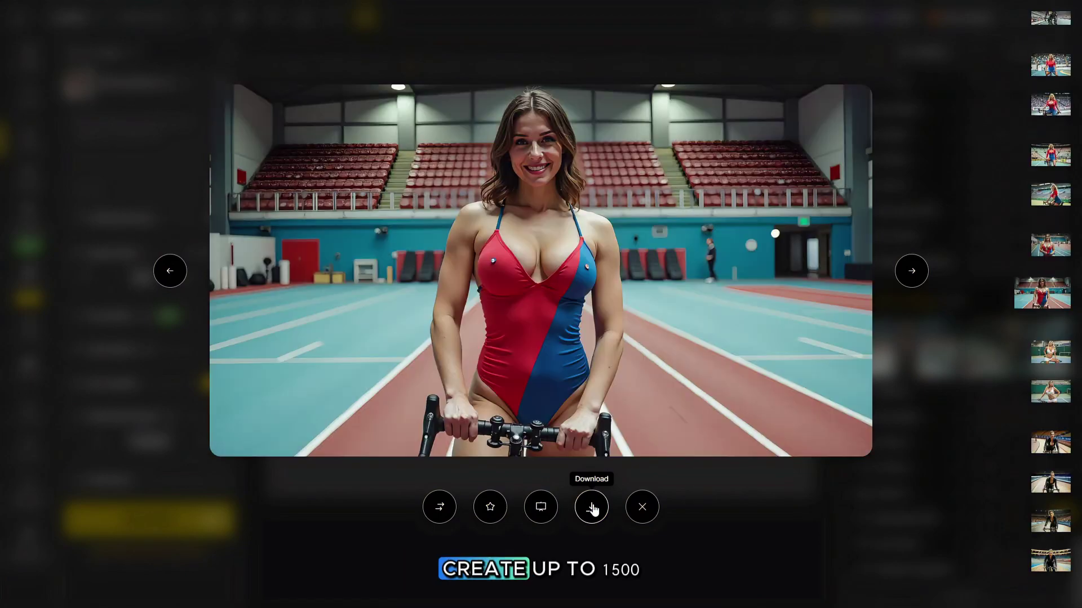
key(Left)
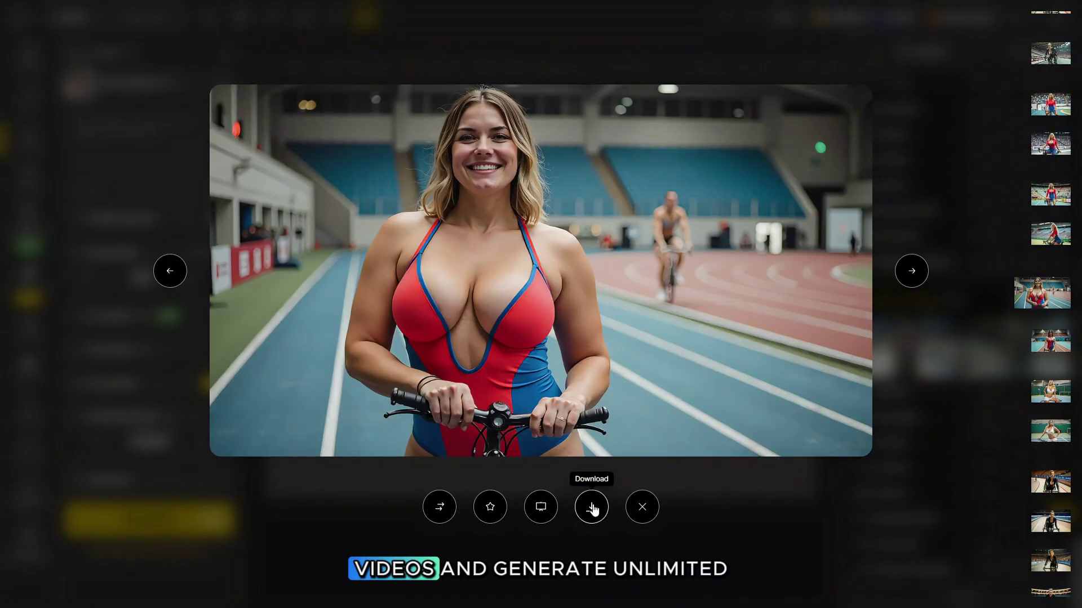
key(Left)
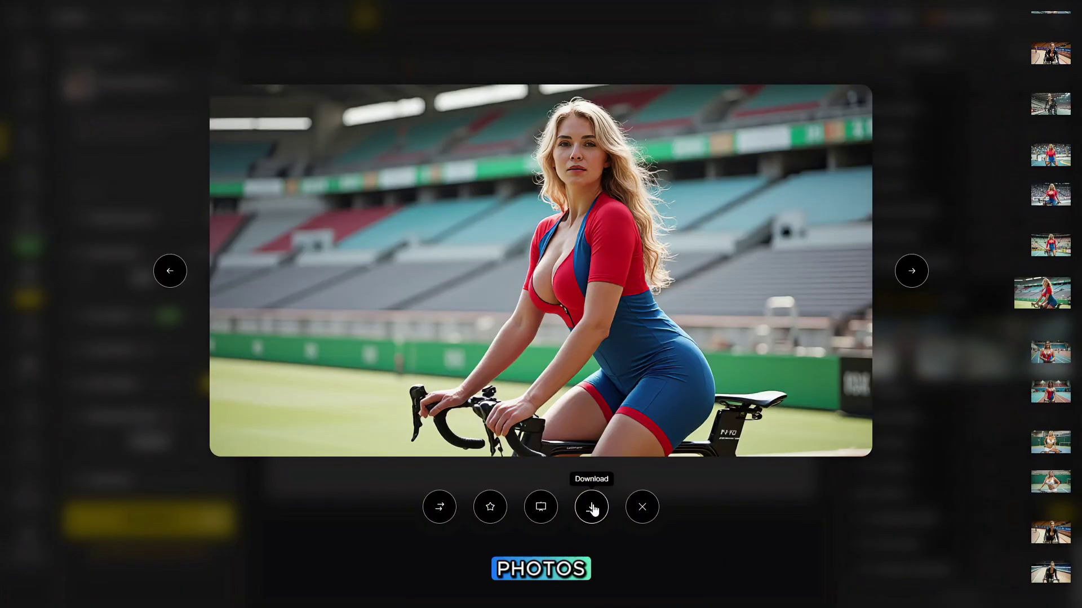
key(Left)
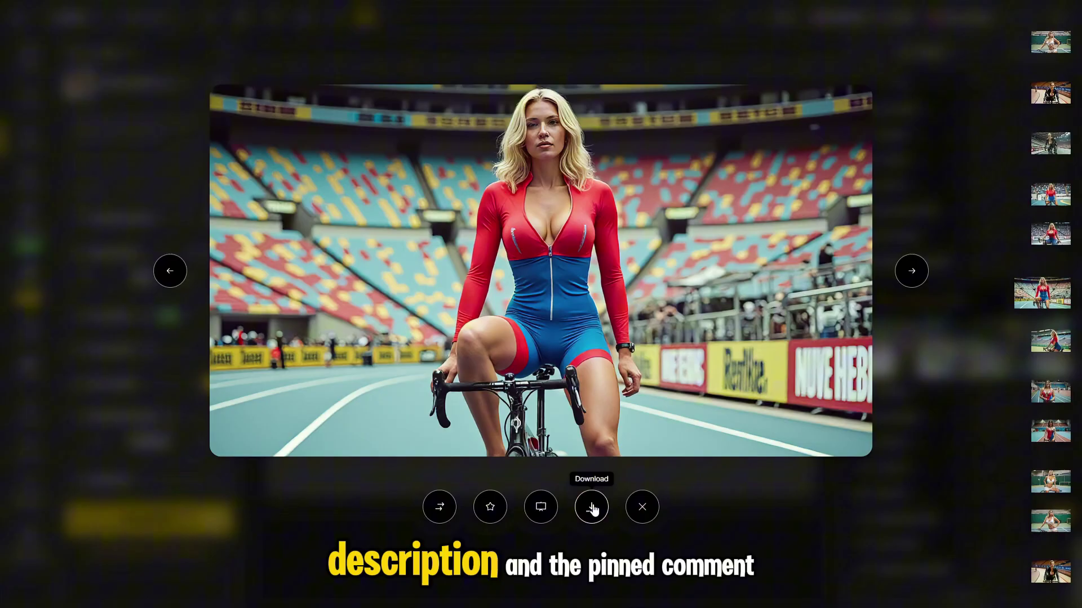
key(Left)
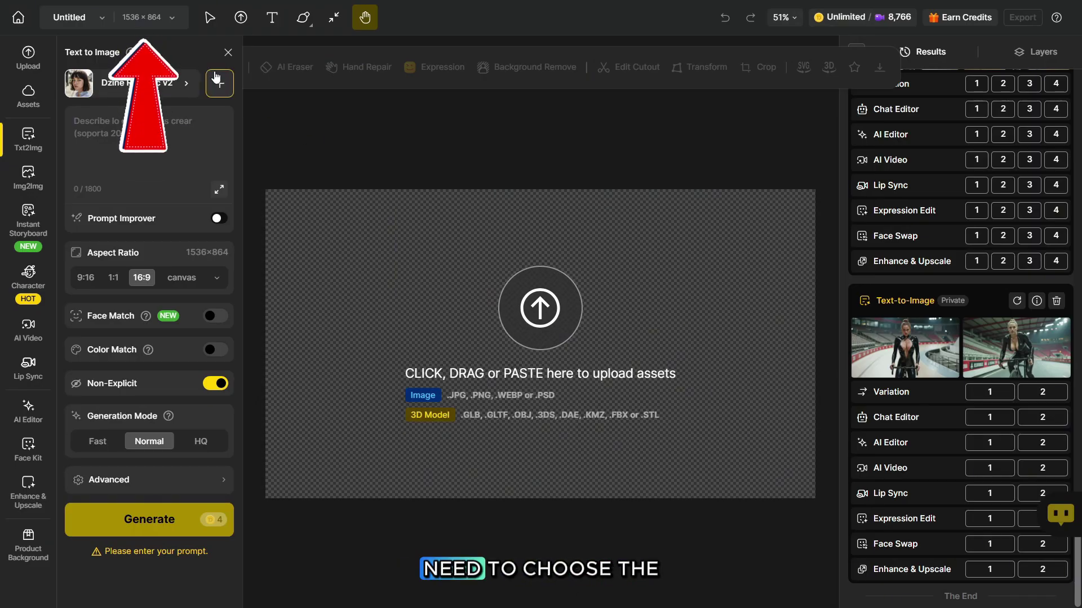
Set the canvas aspect ratio to 4:3 after trying 3:4
click(164, 19)
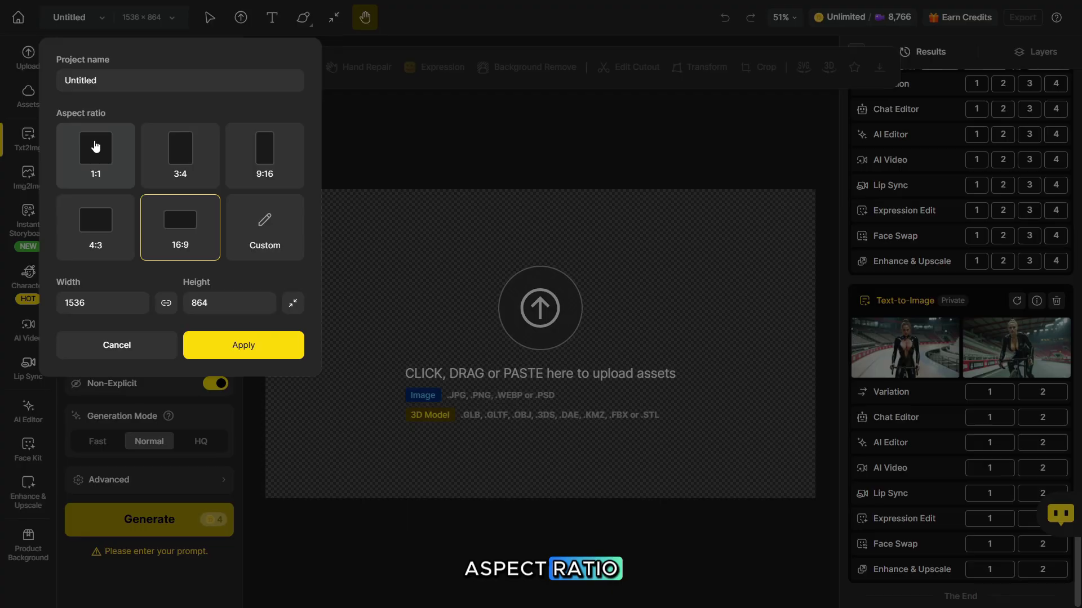
click(218, 158)
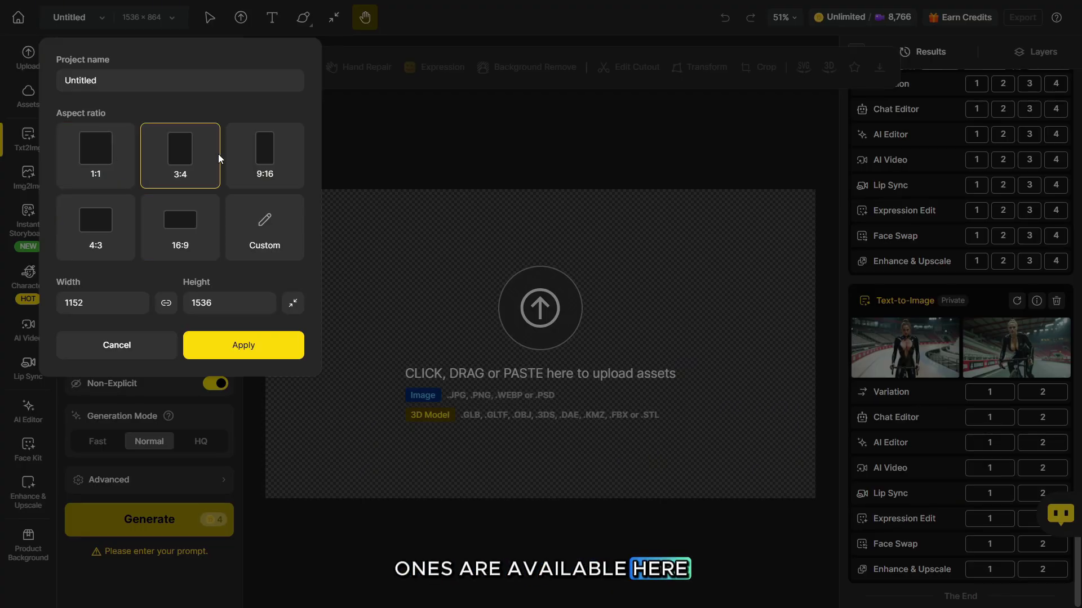
click(92, 224)
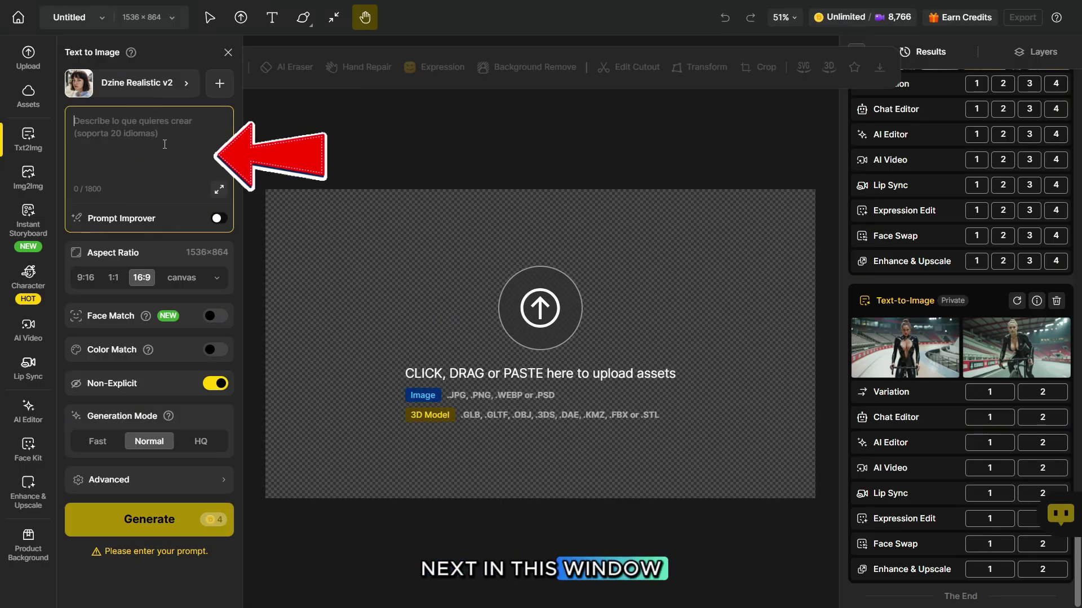
Paste the racing-bike cyclist prompt and open the image style list
key(ctrl+v)
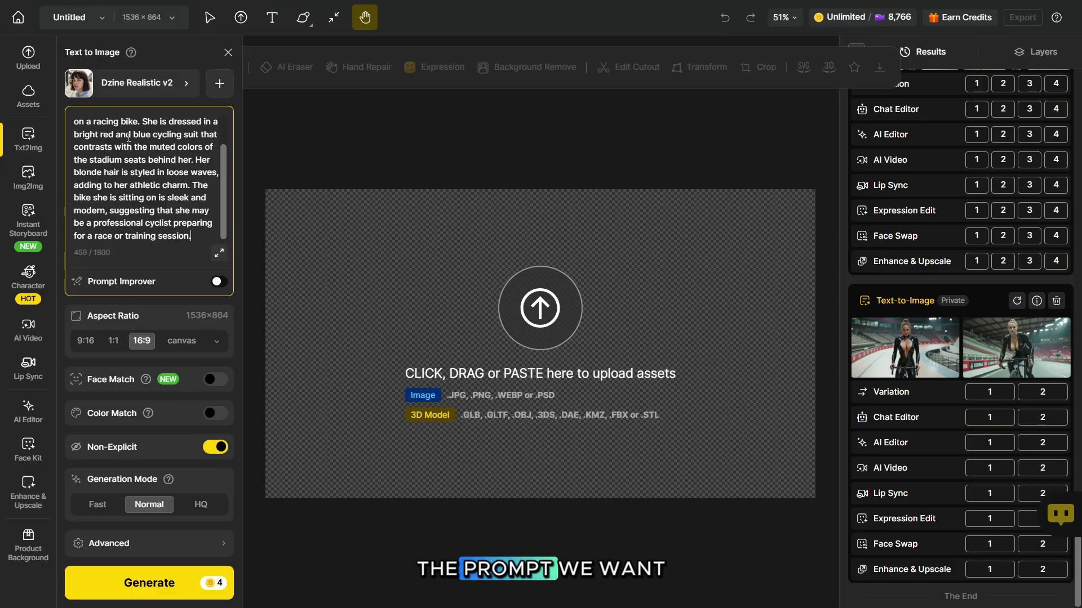
click(144, 82)
mouse_move(897, 117)
mouse_down()
mouse_move(890, 184)
mouse_move(929, 342)
mouse_move(900, 398)
mouse_move(904, 509)
mouse_up()
Close the style list, enable Non-Explicit, choose HQ mode and generate the cyclist images
click(218, 448)
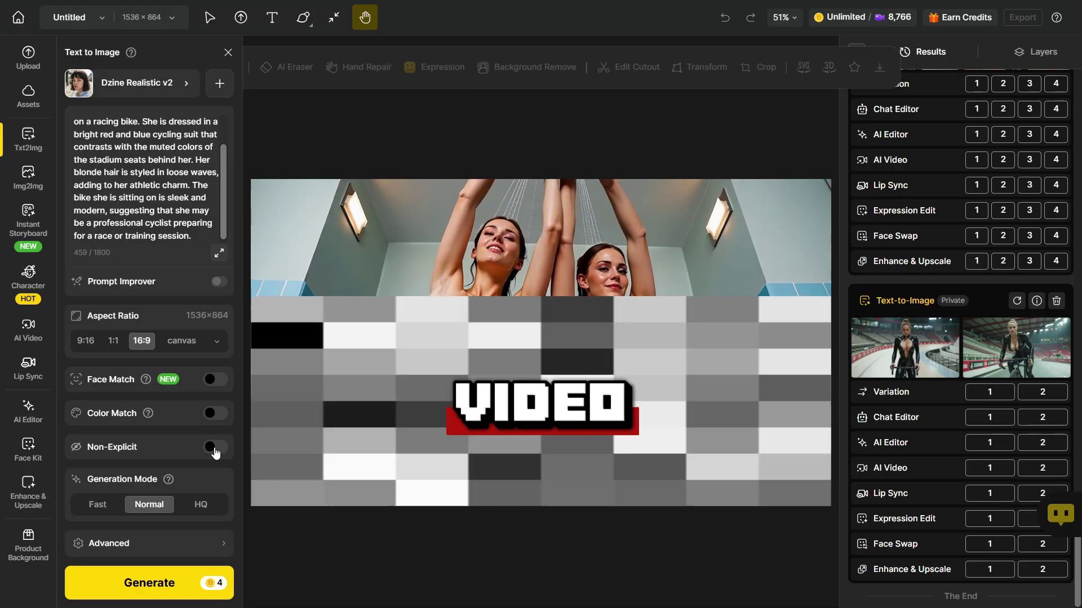
click(217, 451)
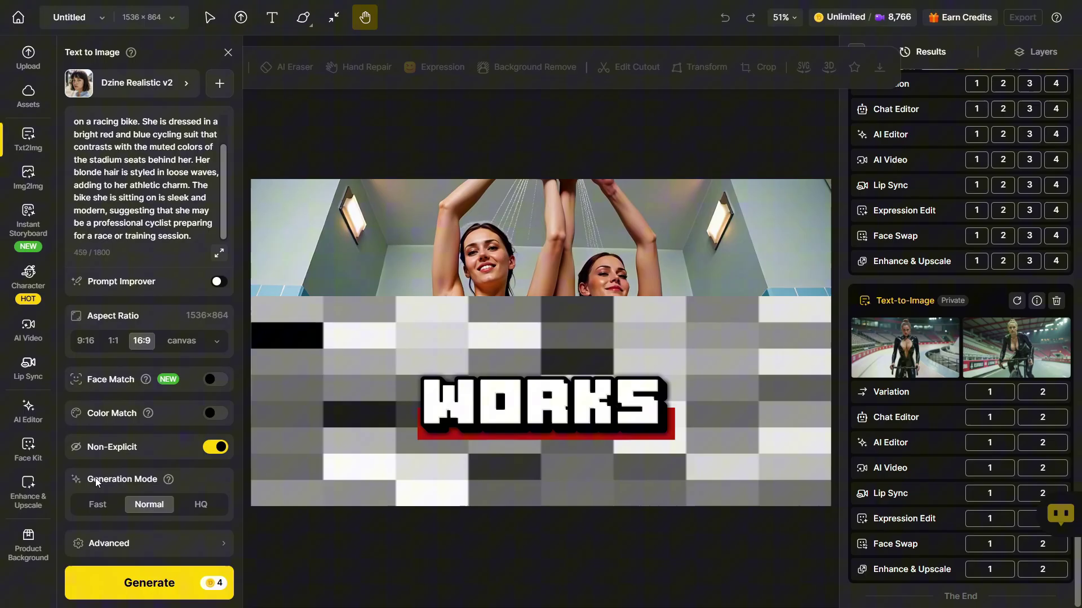
click(201, 506)
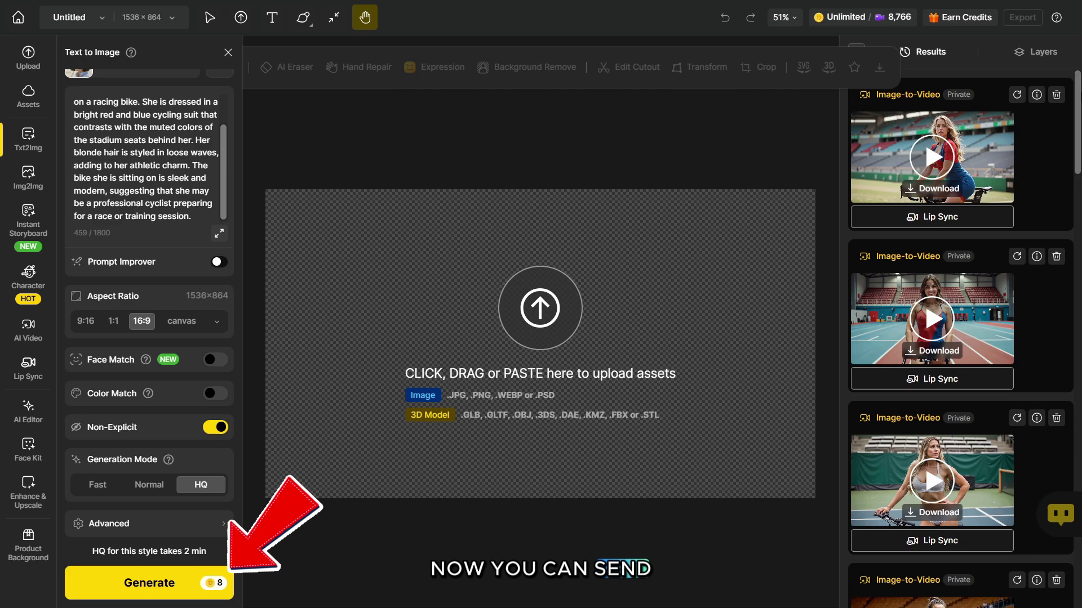
click(188, 592)
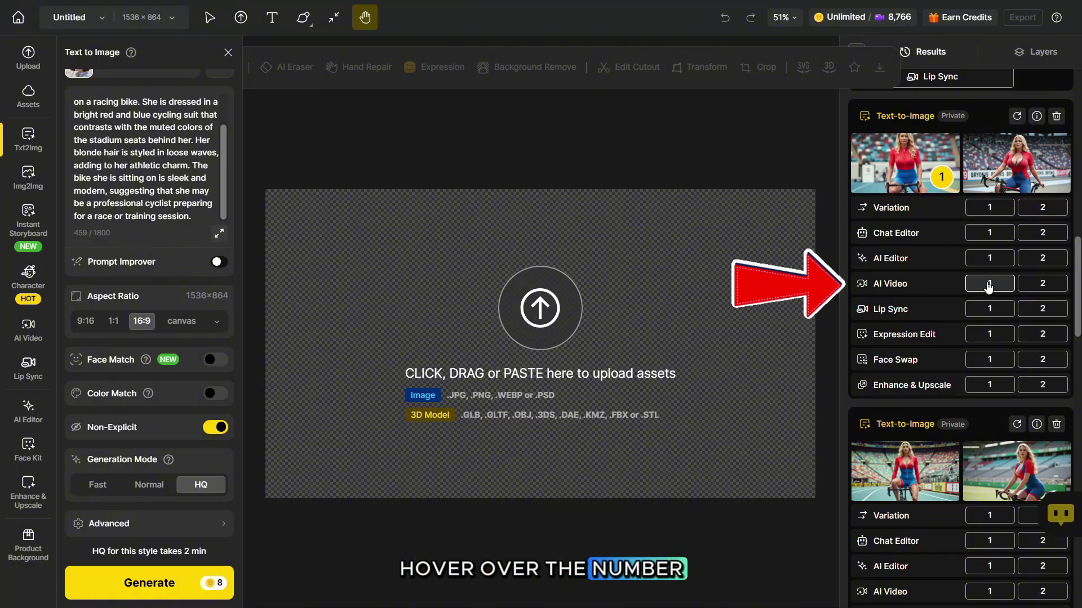
Send the chosen blonde cyclist photo to Image to Video via its AI Video button
mouse_move(1041, 287)
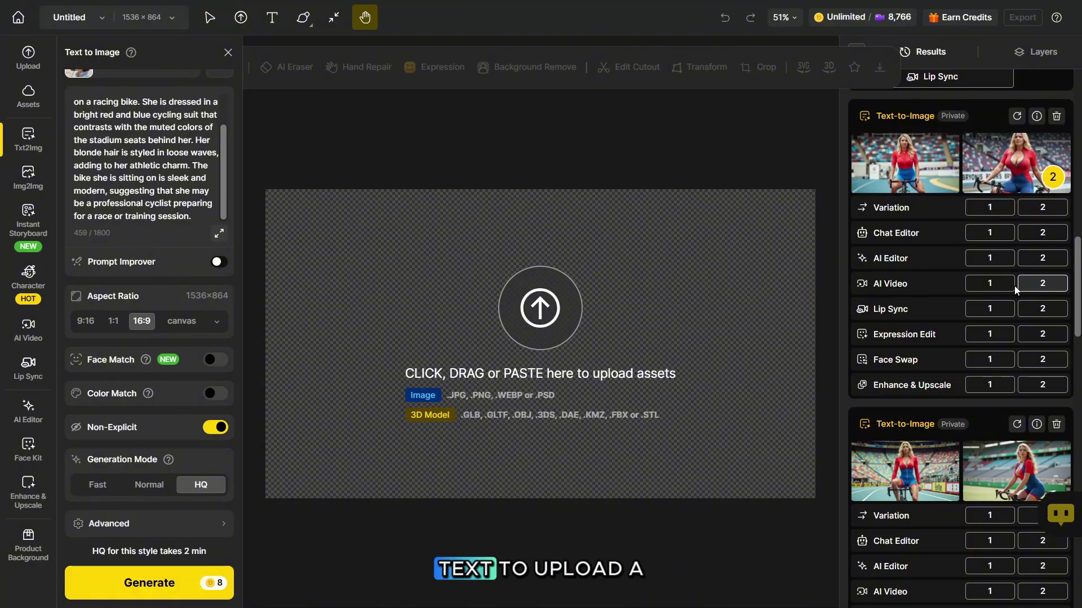
mouse_move(993, 290)
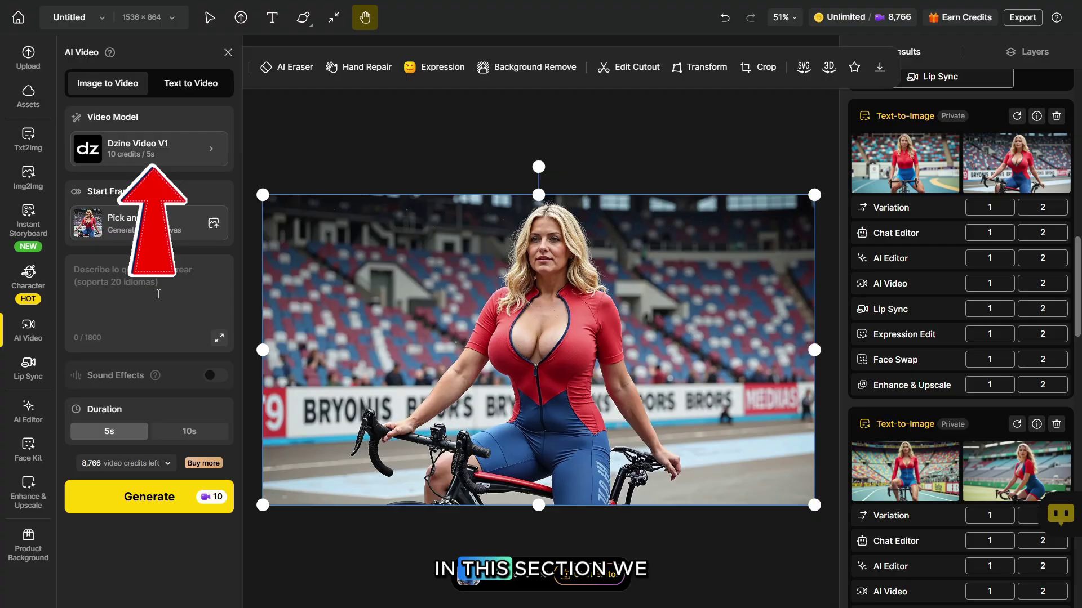
Filter video models to uncensored ones, keep Dzine Video V1 and close the picker
click(134, 153)
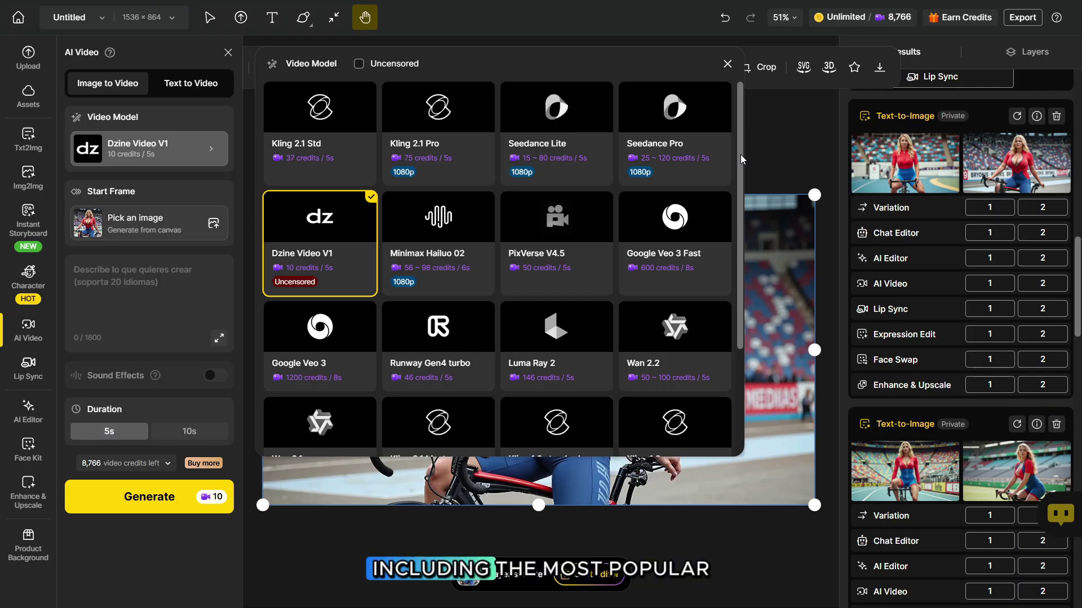
scroll(731, 242, down, 3)
scroll(730, 312, up, 3)
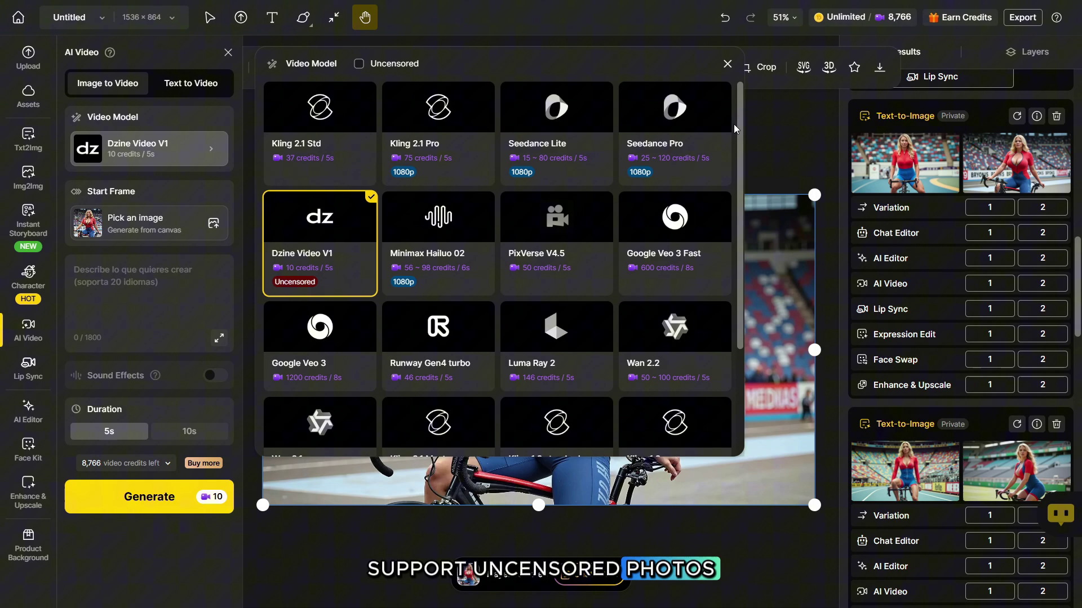
click(359, 64)
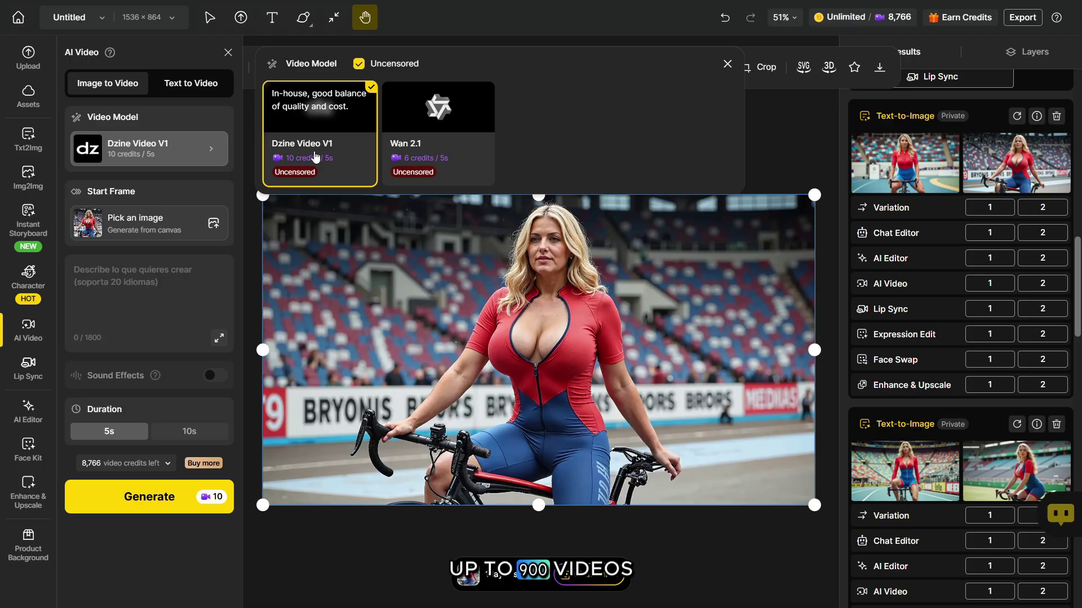
click(134, 283)
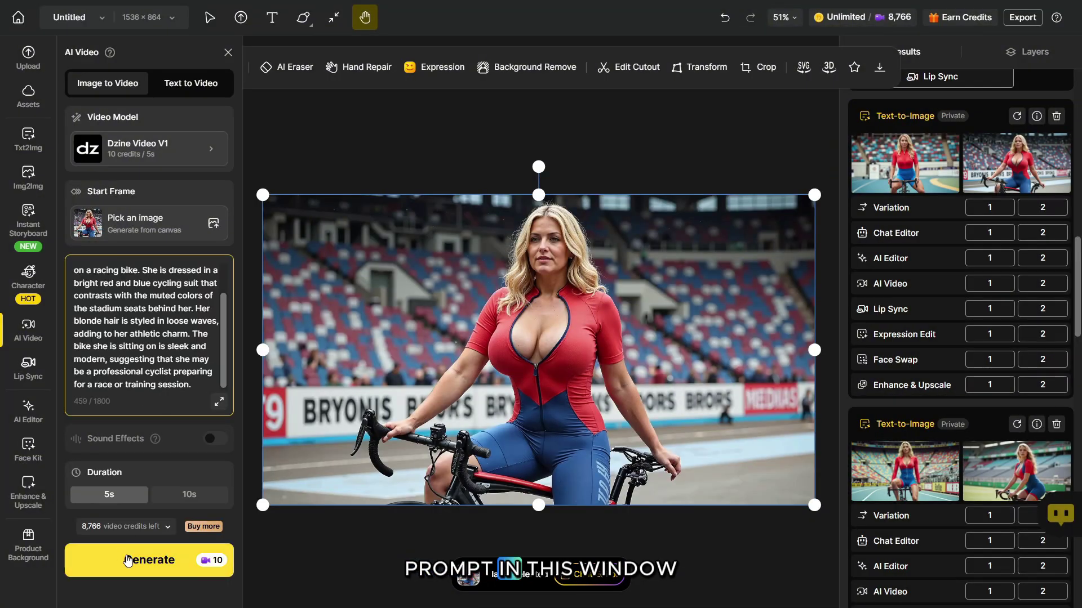
Generate the 5-second cyclist clip and preview the finished result
click(149, 568)
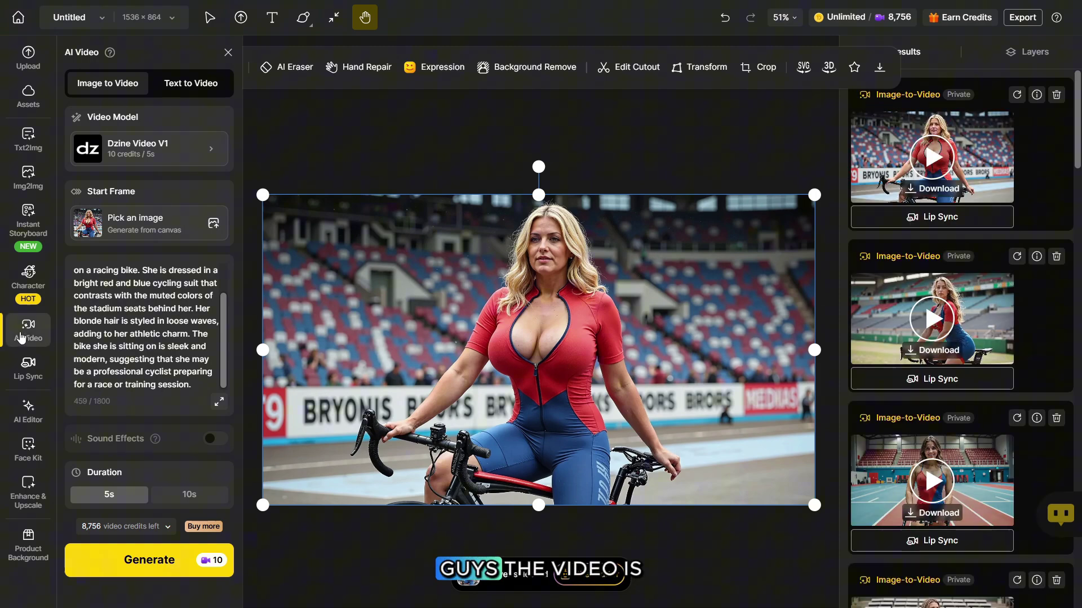
click(933, 162)
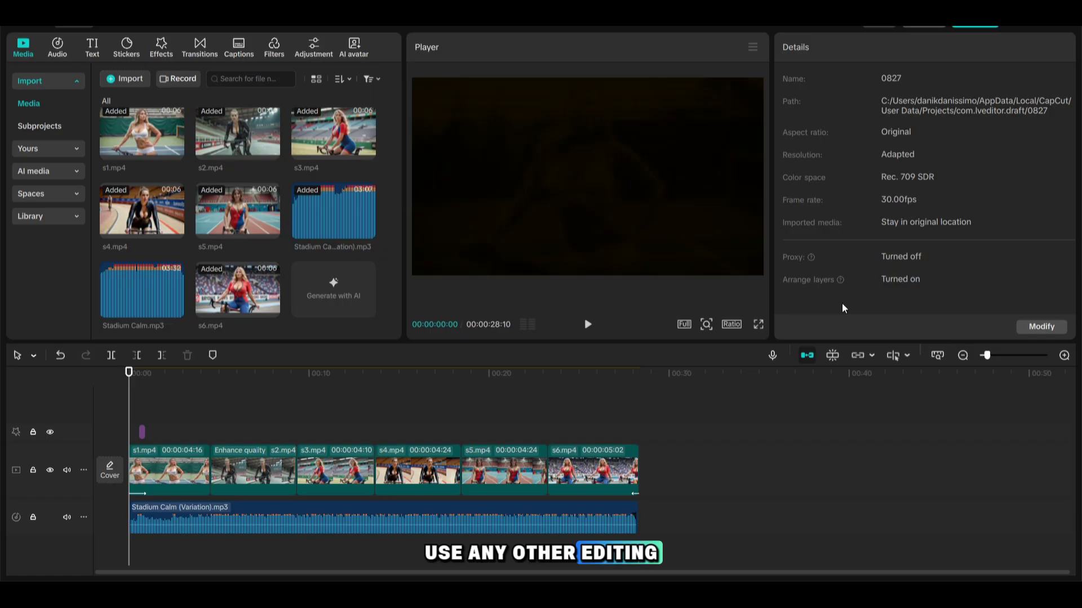
Select the six clips and Stadium Calm track, then play the edit from the start
drag(665, 485, 188, 483)
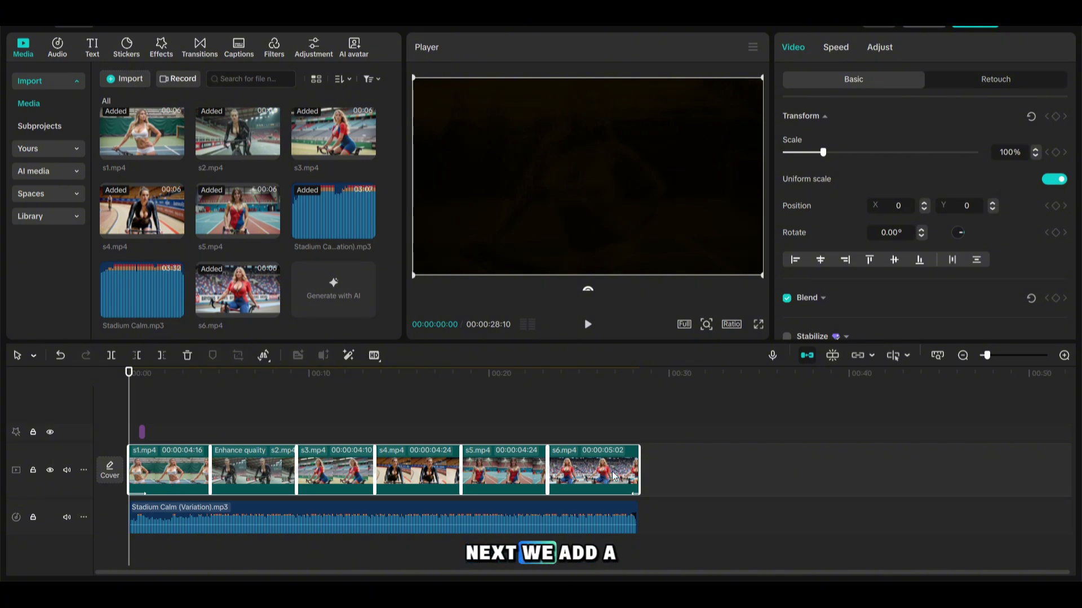
click(645, 476)
click(424, 531)
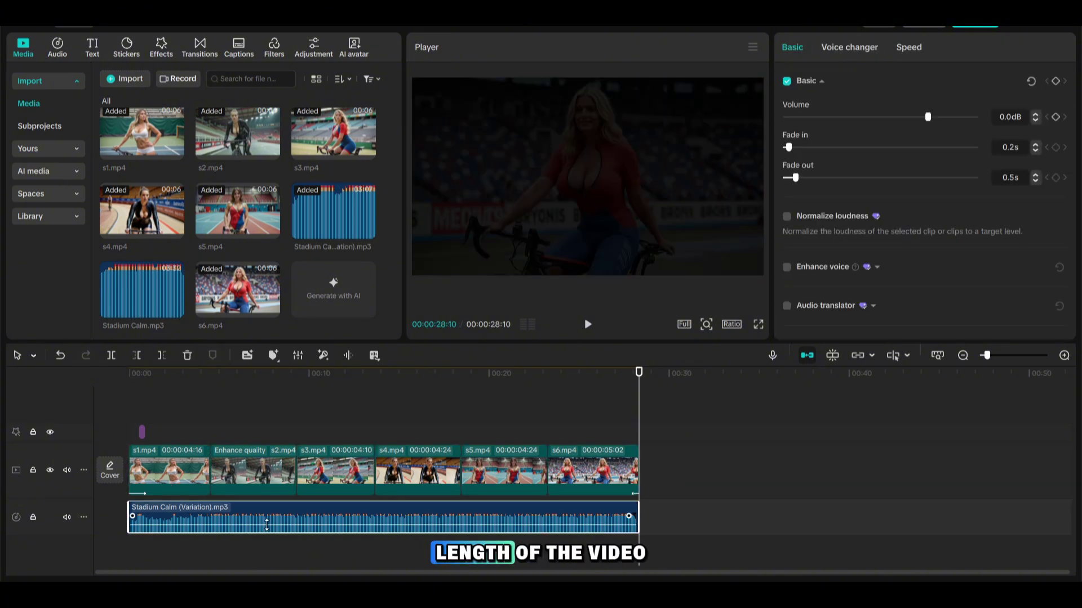
key(Home)
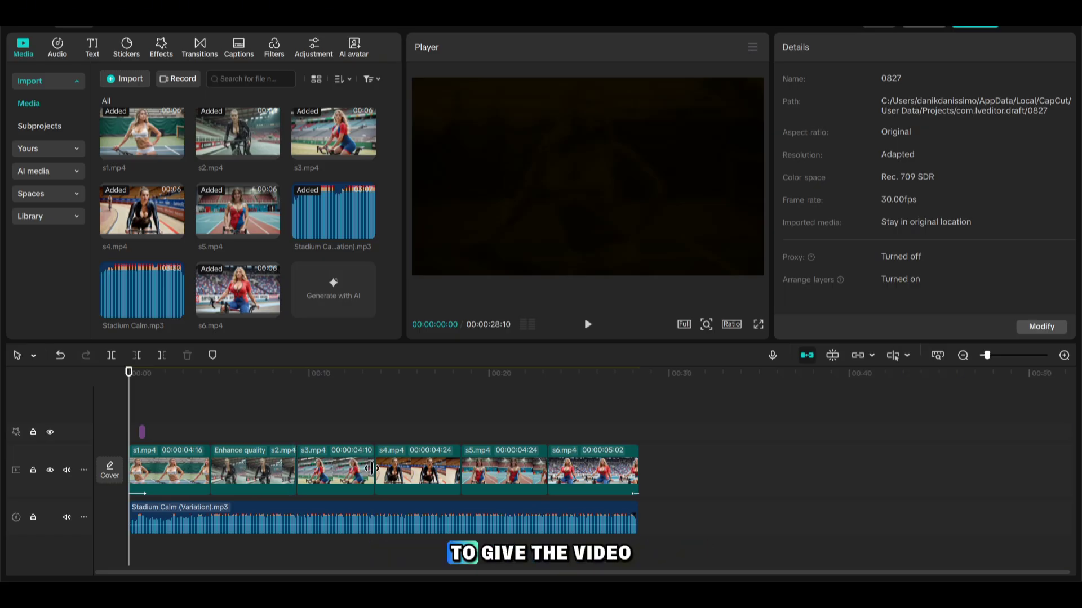
click(587, 325)
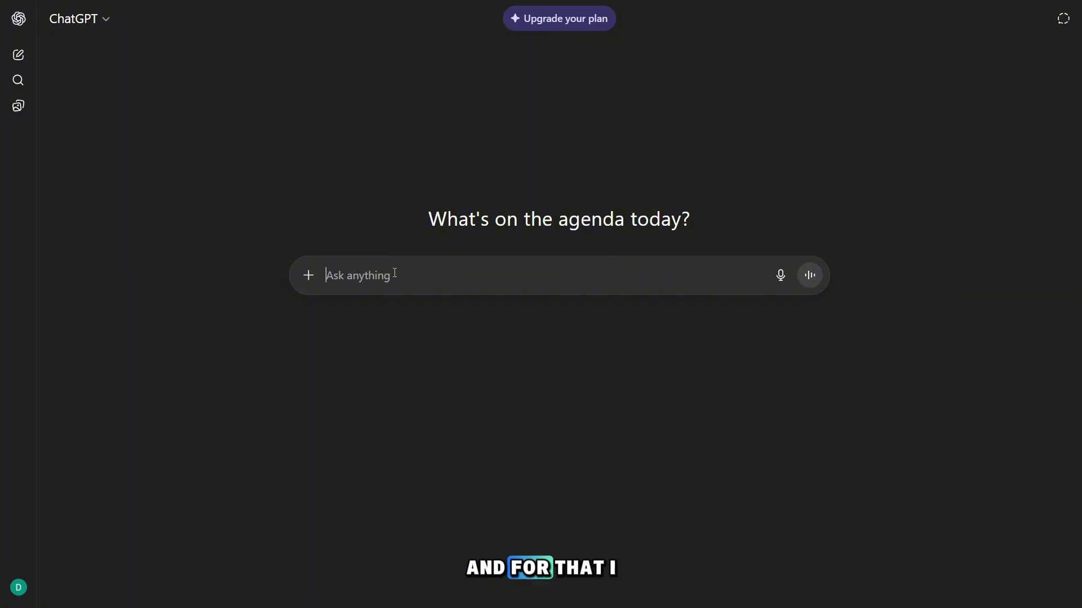
Send ChatGPT the request for 12 photo prompts for a one-minute cycling video
text(1. Come up with photo prompts for a sports video up to 1 minute long, where girls with slender figures and large female breasts in glamorous sports suits with a cutout on the chest ride sports bicycles. 2. Come up with 12 photo prompts.)
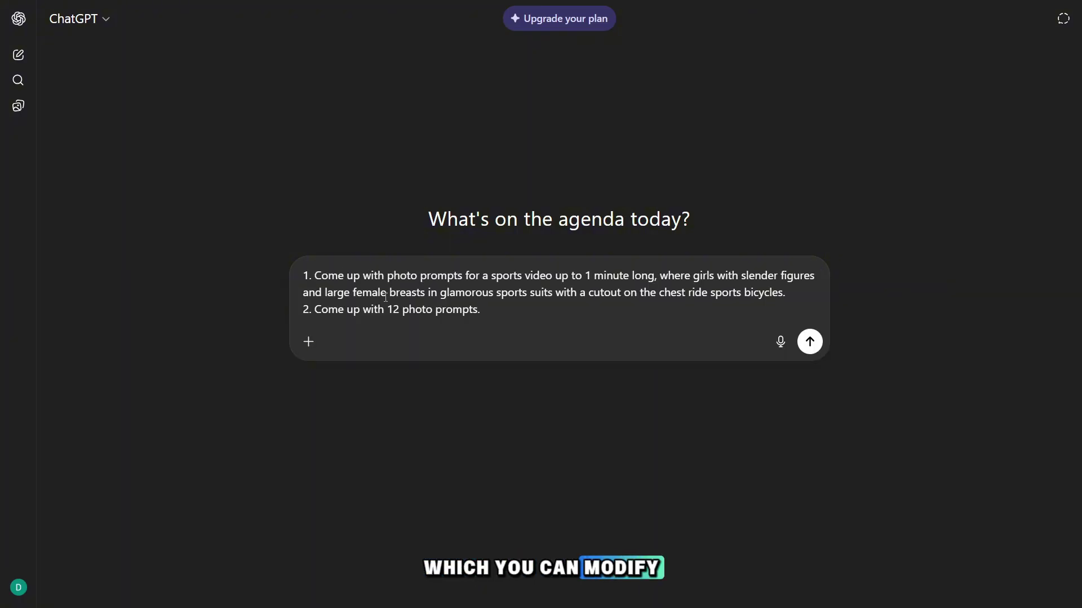
key(ctrl+a)
key(Return)
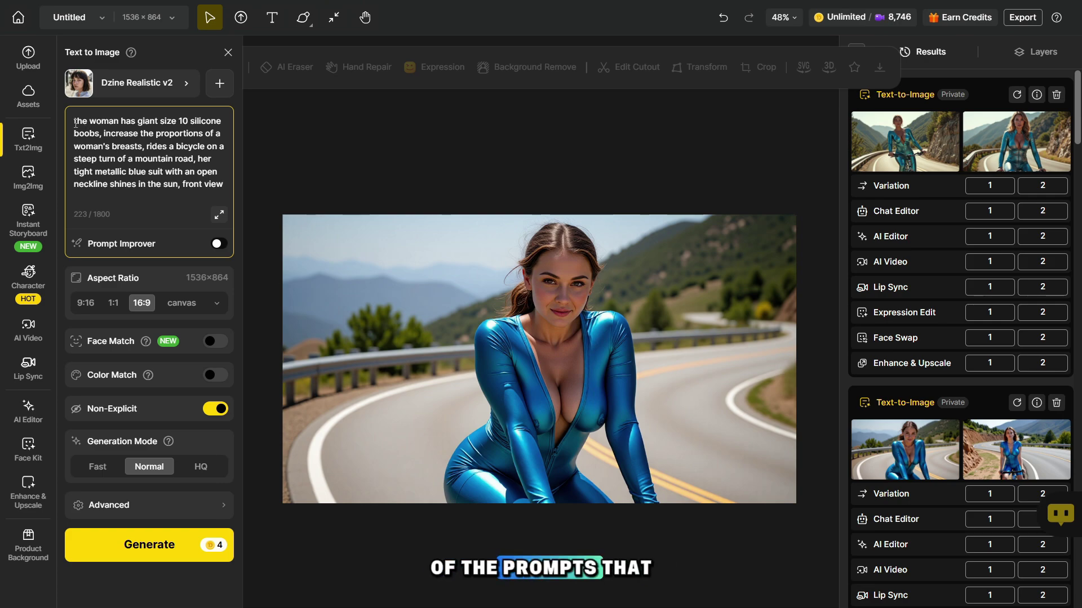
Generate new images of the metallic-blue-suited woman on the mountain road and review them
drag(143, 146, 71, 126)
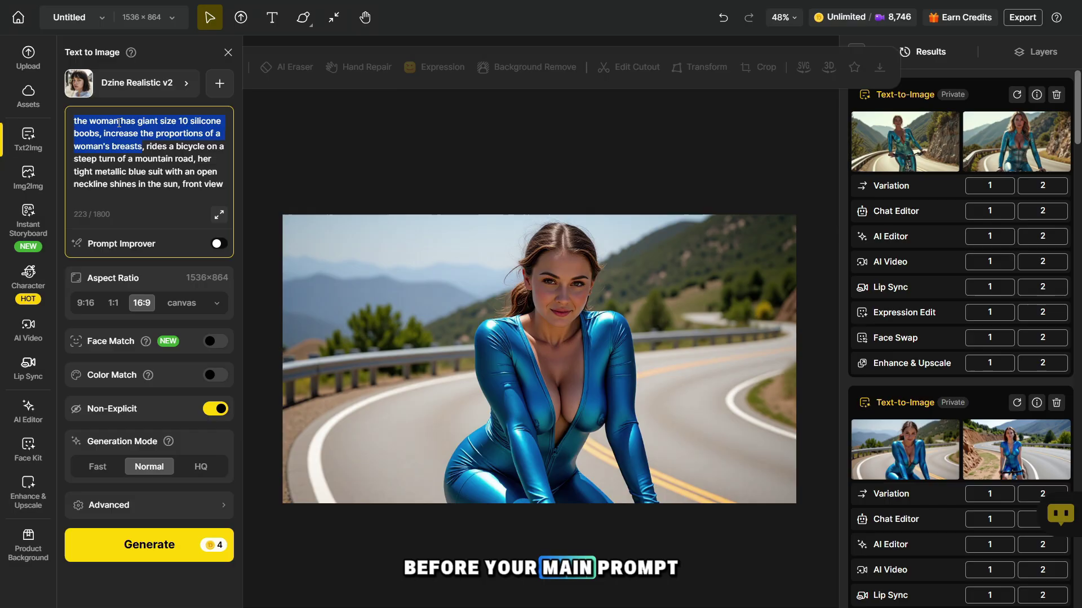
click(155, 547)
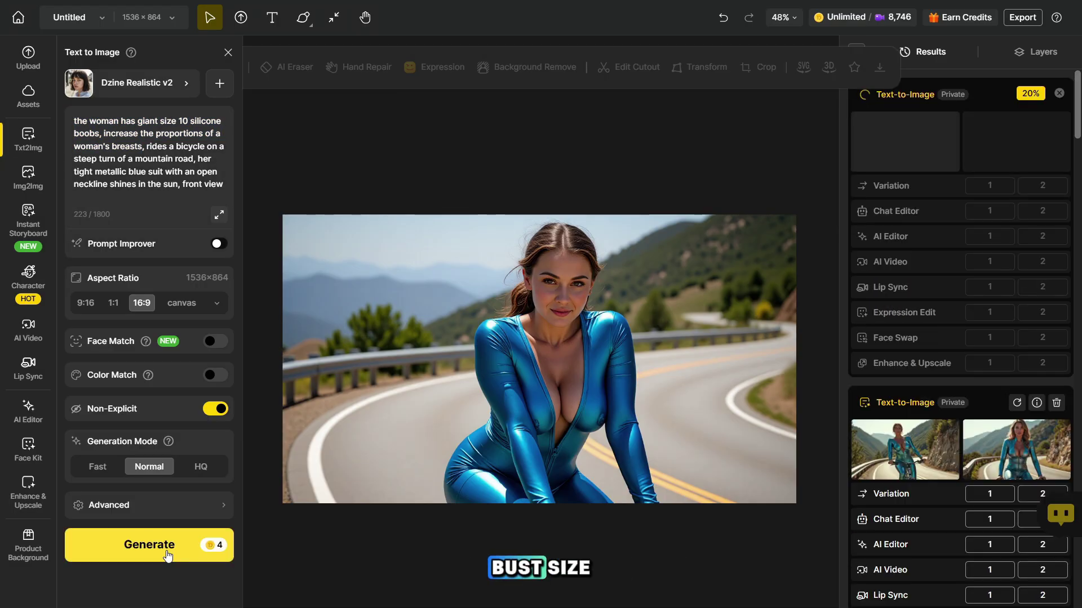
scroll(922, 501, down, 2)
mouse_move(904, 330)
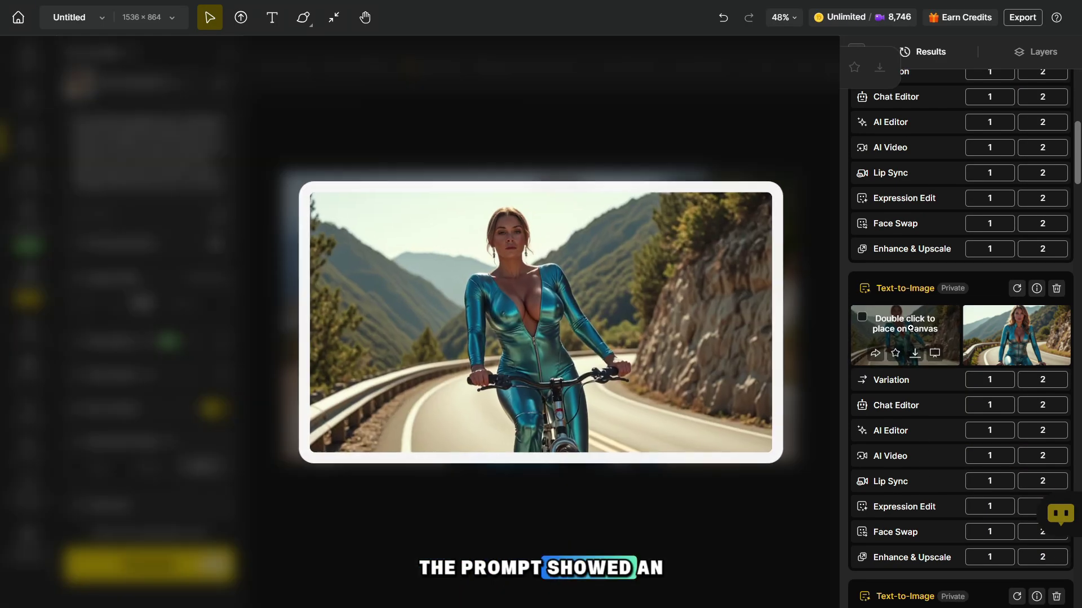
mouse_move(1001, 329)
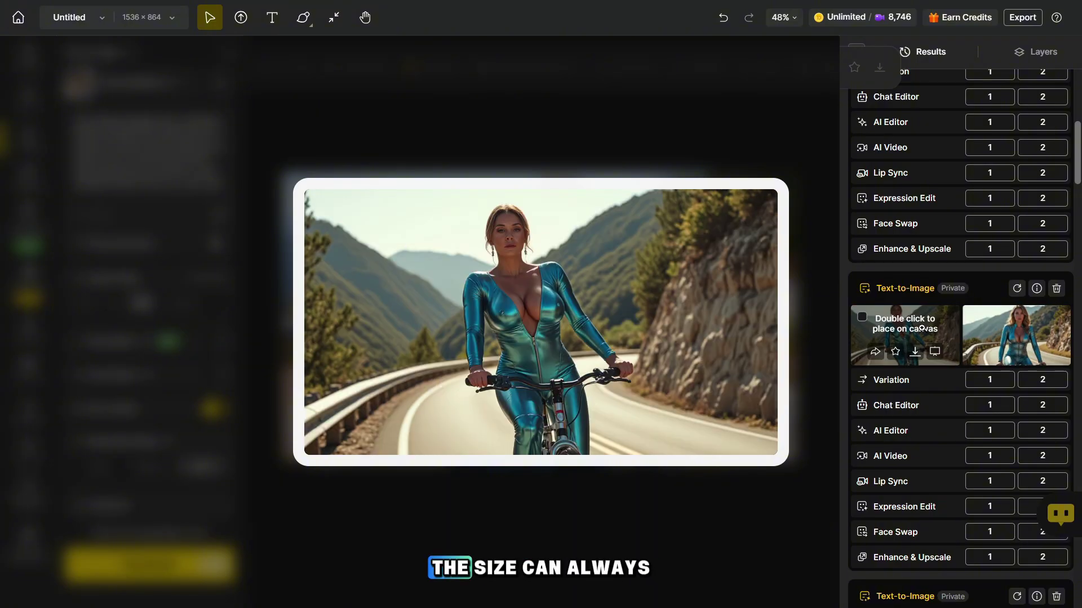
scroll(961, 338, down, 3)
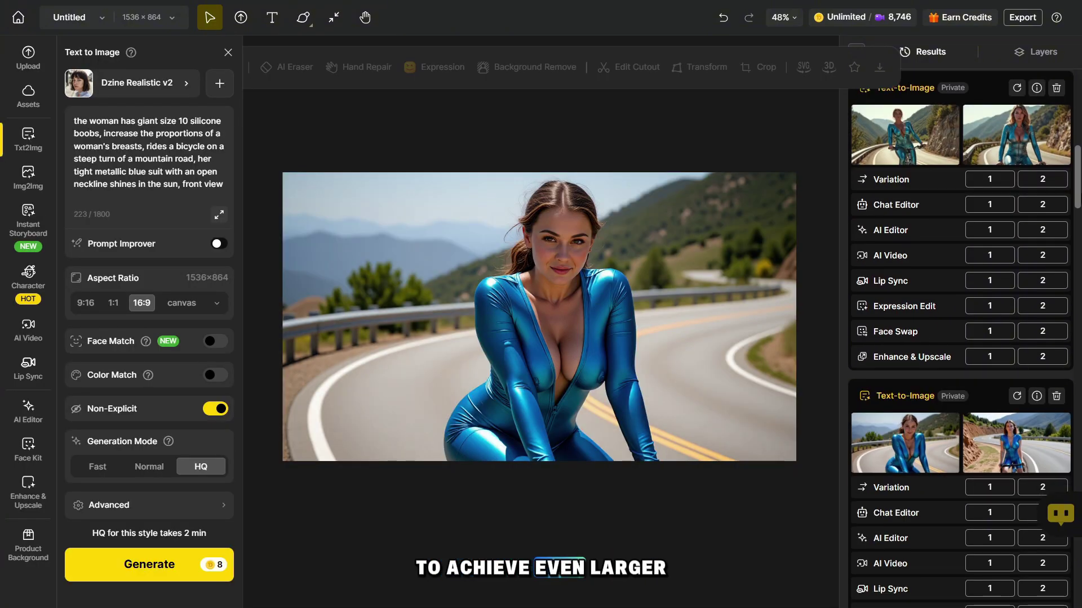
scroll(960, 338, up, 5)
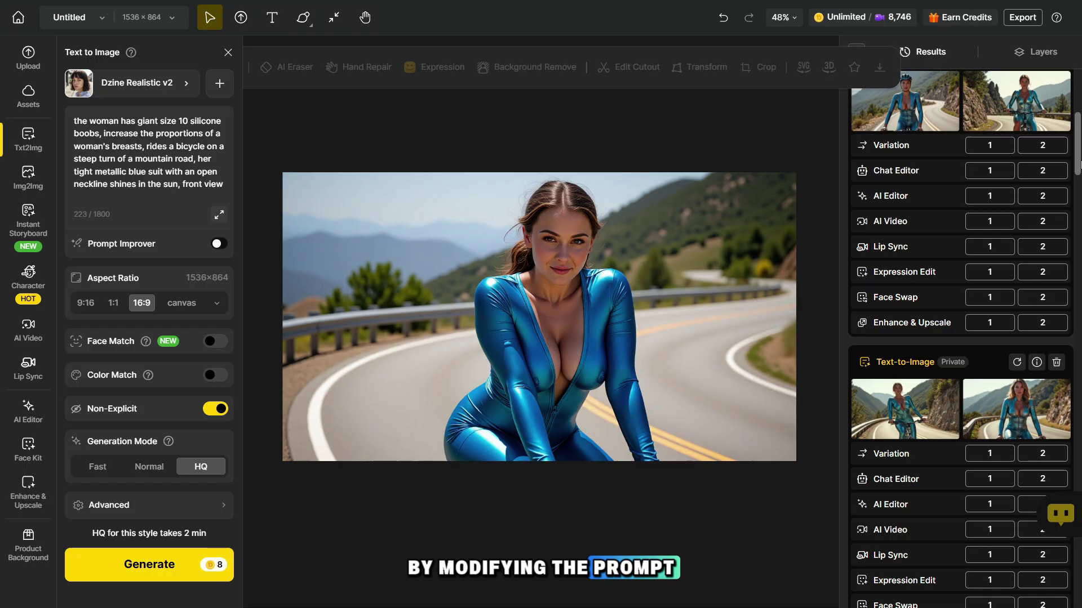
mouse_move(1063, 207)
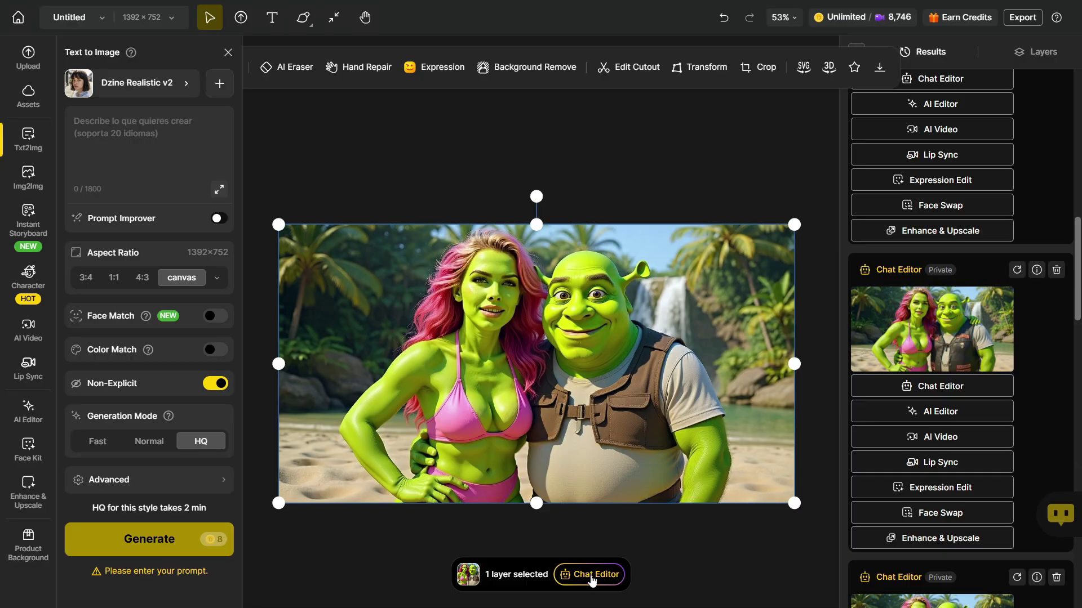
Edit the couple image with Gemini 2.5 Flash so the man wears a biker vest
click(592, 575)
click(383, 574)
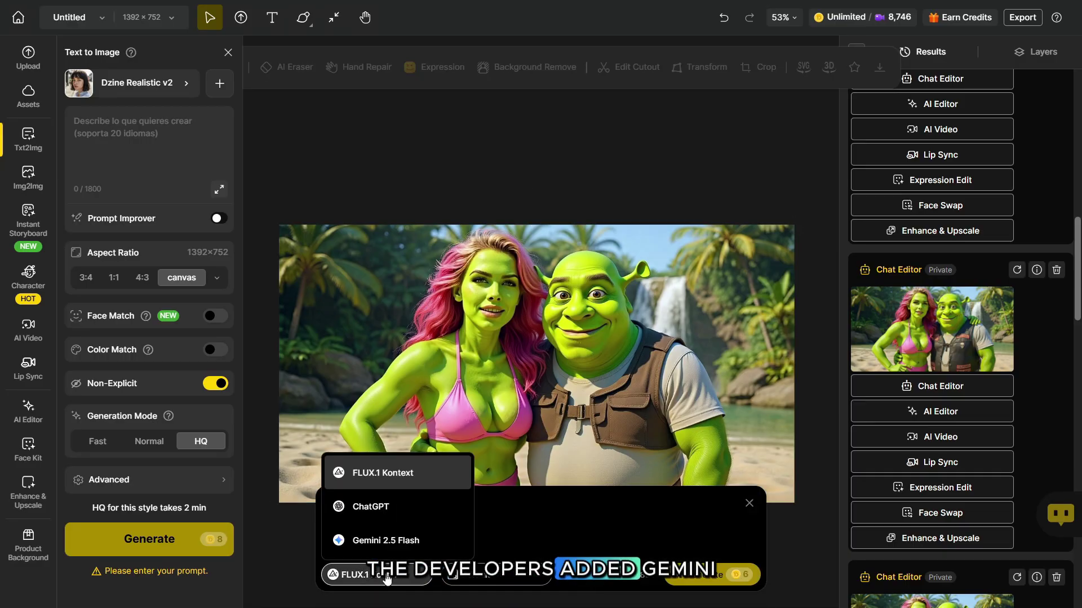
click(399, 544)
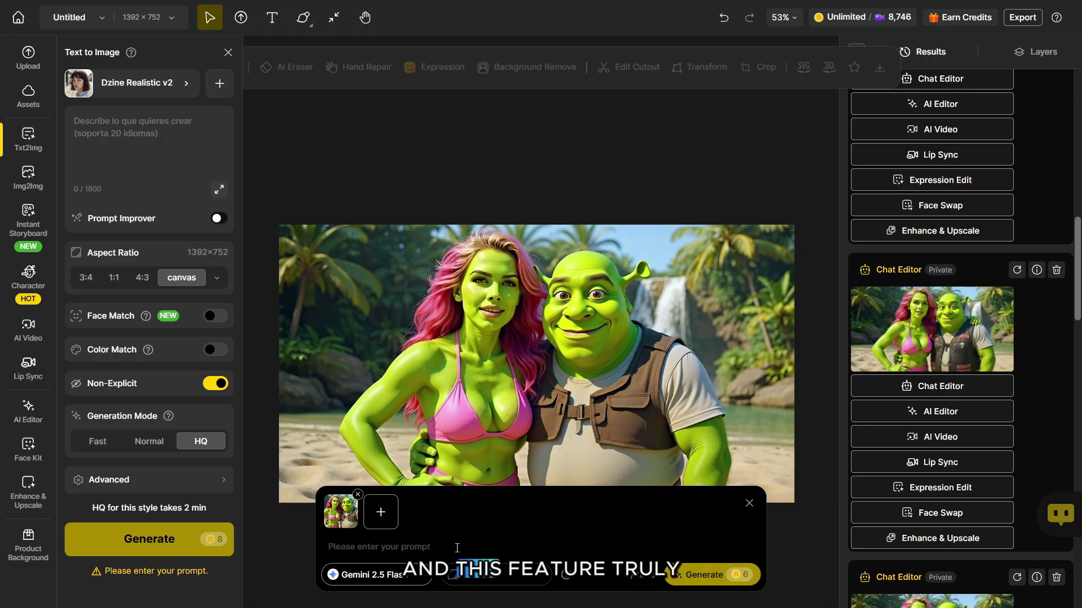
text(Change the man on the right to a Hells Angels biker outfit)
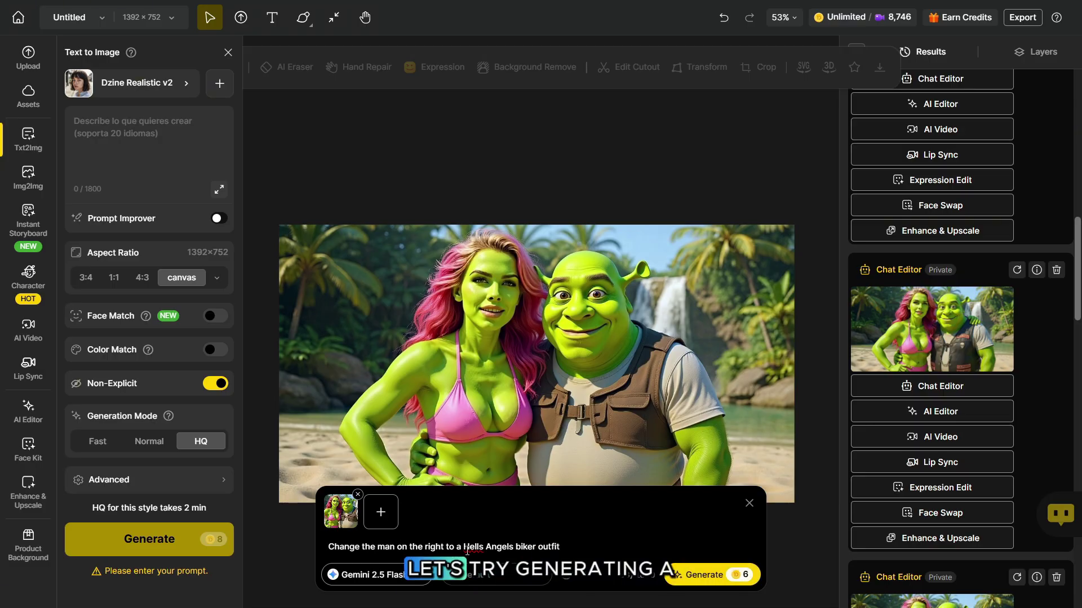
click(704, 574)
mouse_move(905, 326)
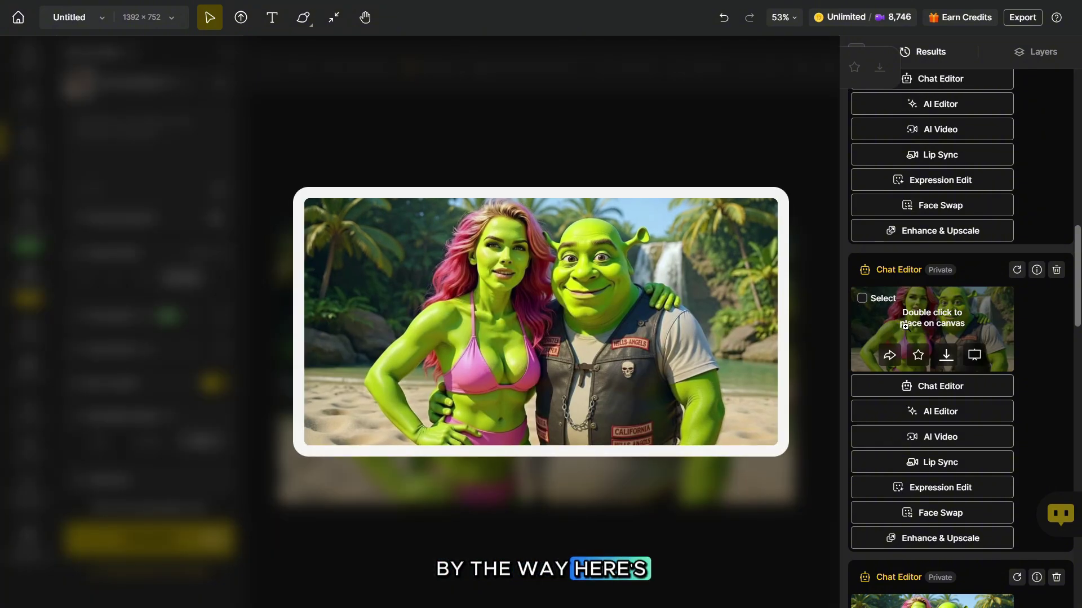